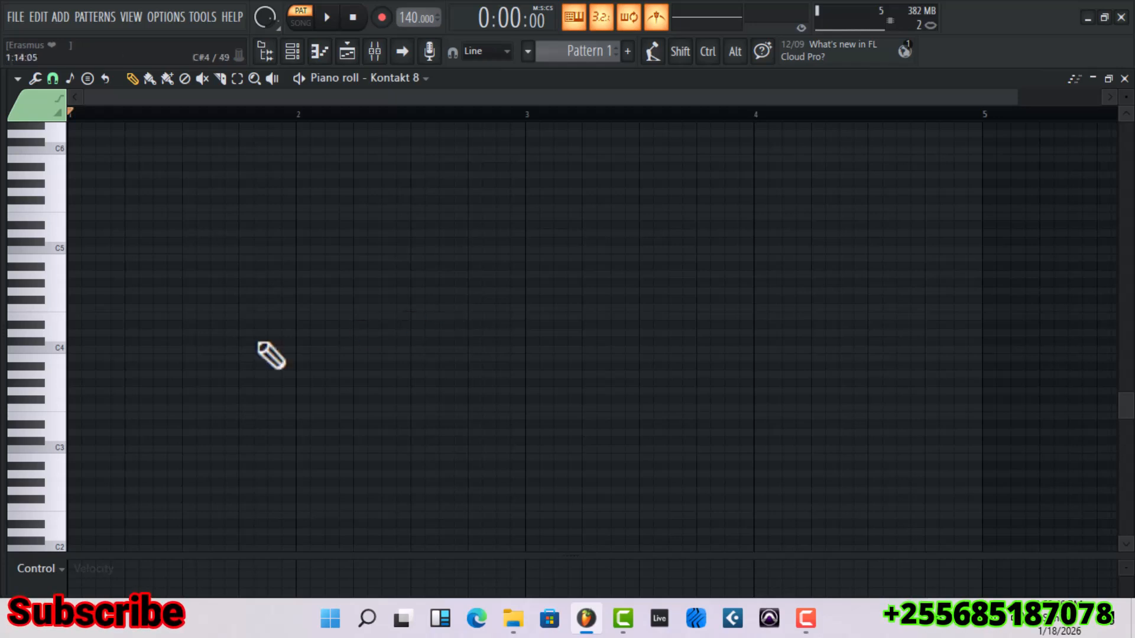
# - Place a C2 note at the start of bar 1 and lengthen it to one full bar
pyautogui.scroll(-3, 90, 401)
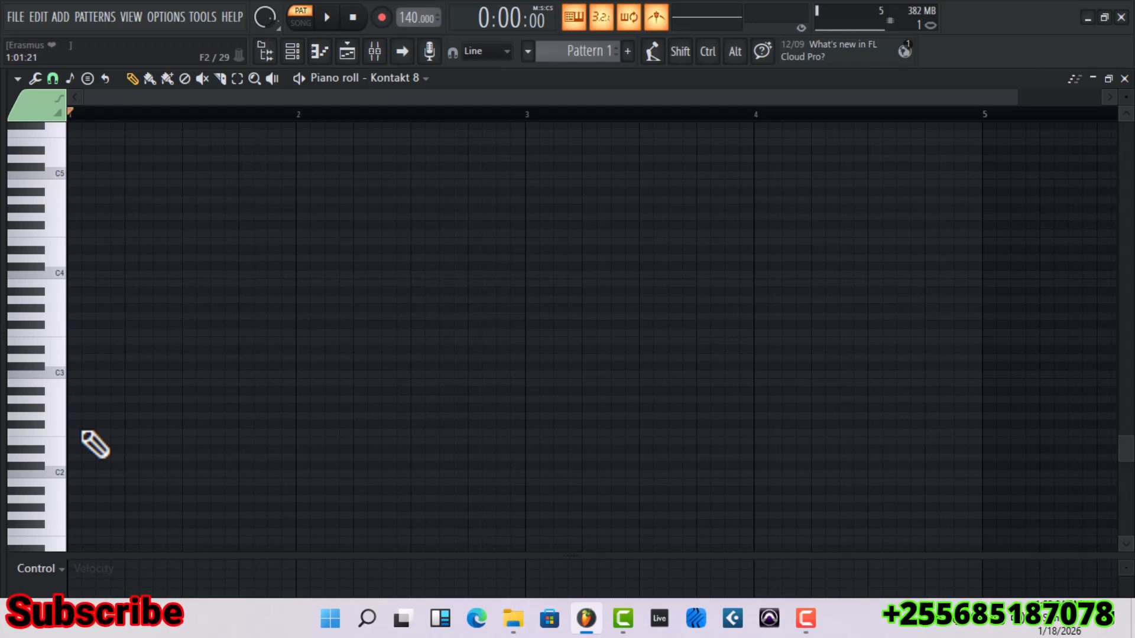
pyautogui.click(69, 476)
pyautogui.moveTo(70, 475); pyautogui.dragTo(17, 476)
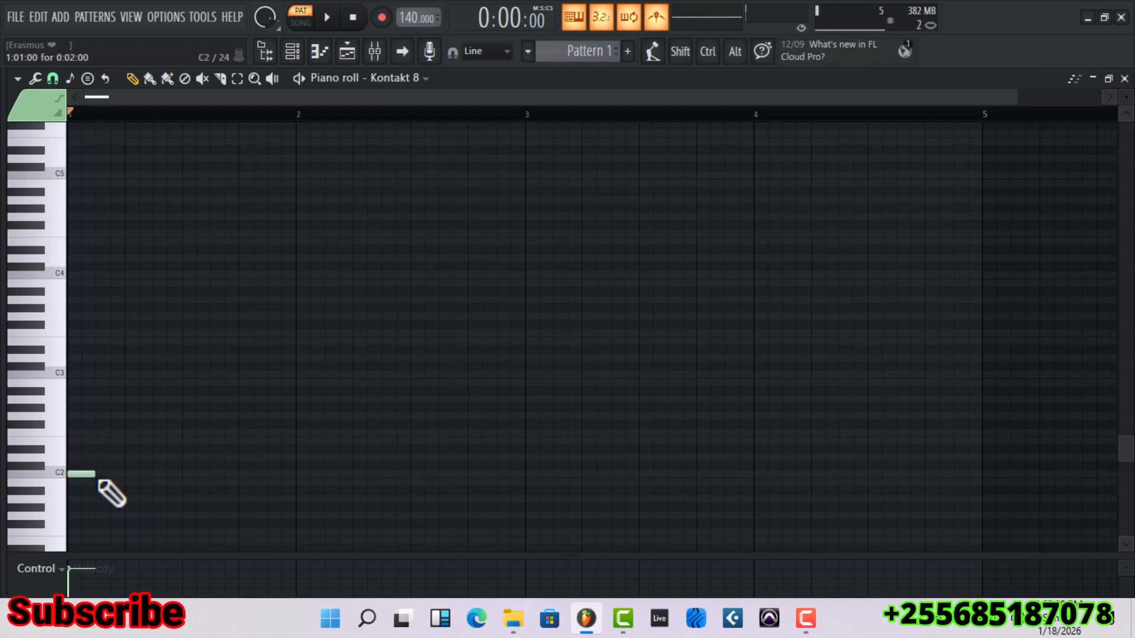
pyautogui.moveTo(96, 477); pyautogui.dragTo(296, 476)
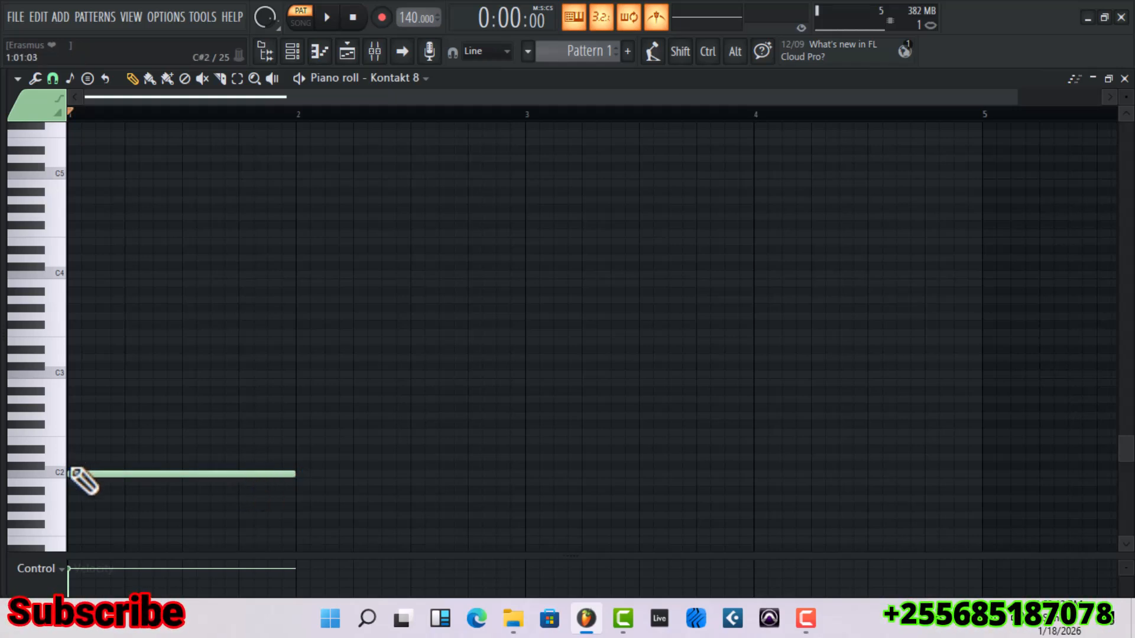
# - Copy the note to D2, E2, F2, G2, A2, B2 and C3, and stagger the starts in ascending order
pyautogui.keyDown('shift'); pyautogui.moveTo(84, 474); pyautogui.dragTo(22, 456); pyautogui.keyUp('shift')
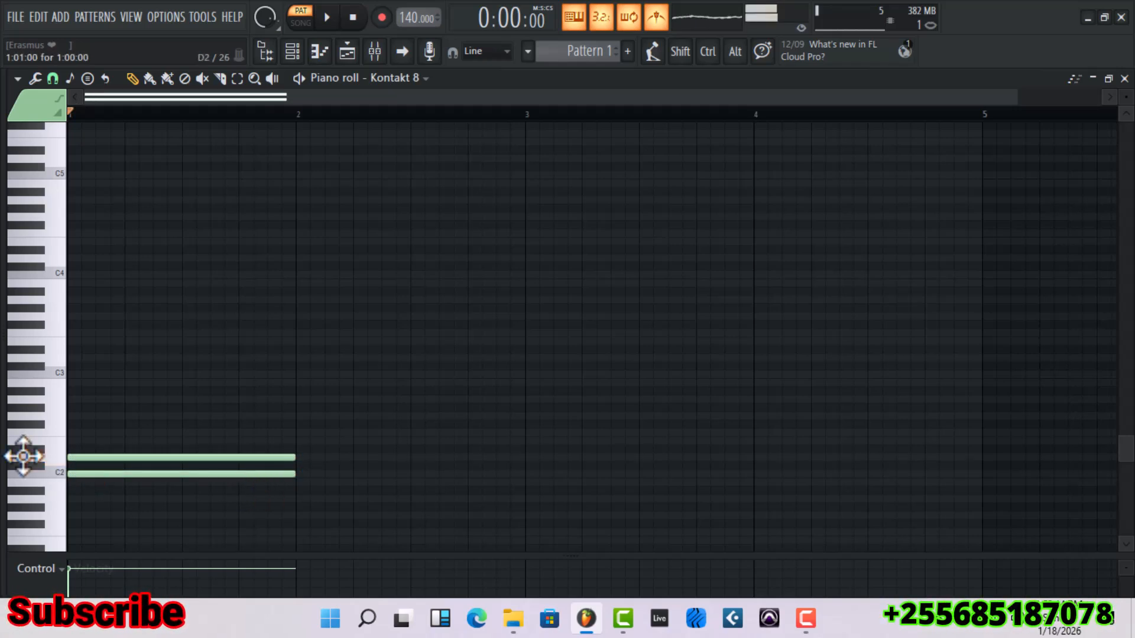
pyautogui.keyDown('shift'); pyautogui.moveTo(107, 459); pyautogui.dragTo(29, 444); pyautogui.keyUp('shift')
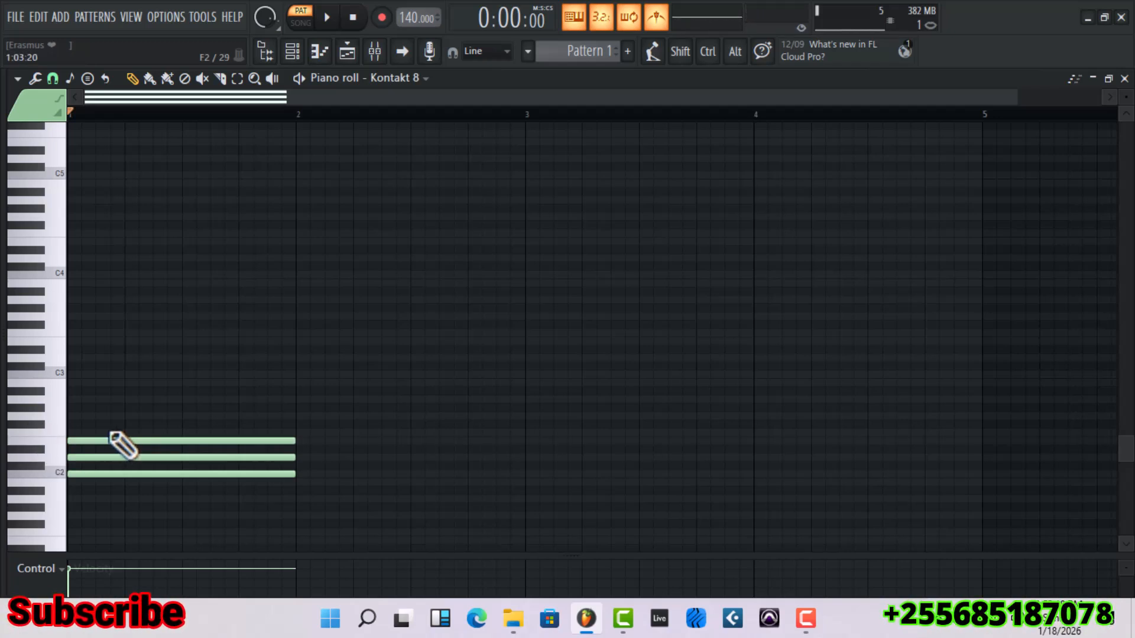
pyautogui.keyDown('shift'); pyautogui.moveTo(89, 440); pyautogui.dragTo(42, 431); pyautogui.keyUp('shift')
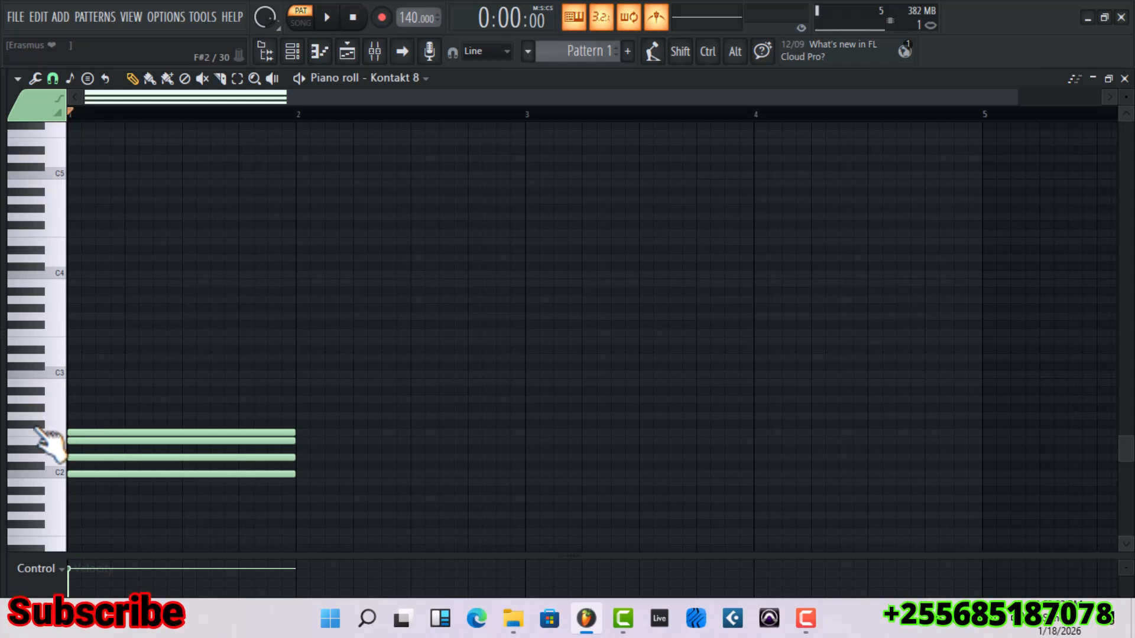
pyautogui.keyDown('shift'); pyautogui.moveTo(97, 432); pyautogui.dragTo(19, 400); pyautogui.keyUp('shift')
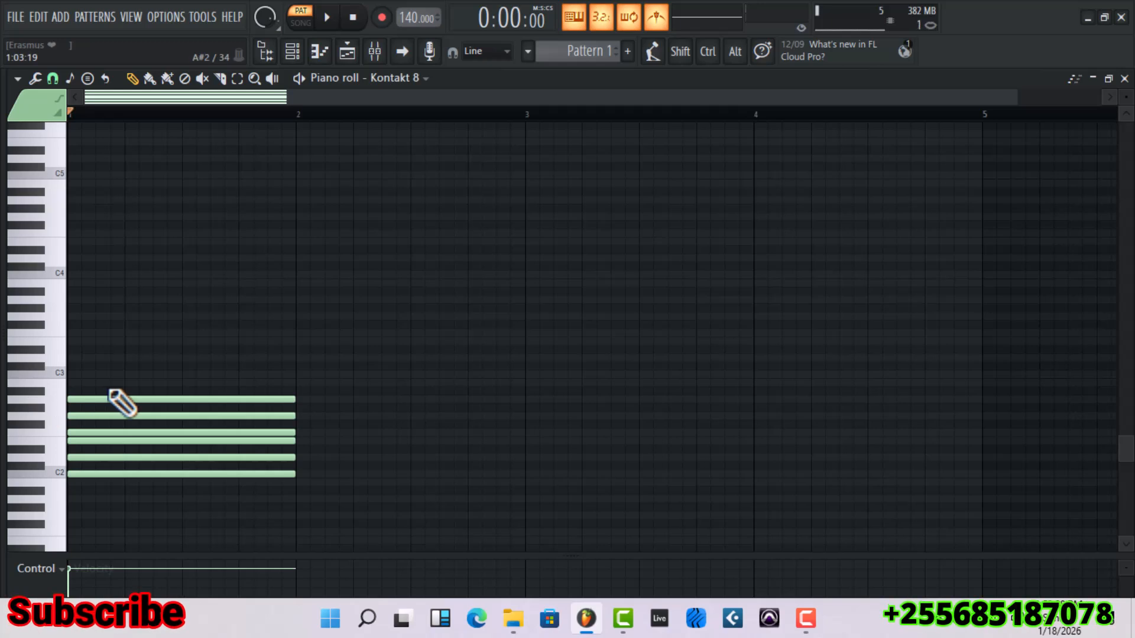
pyautogui.keyDown('shift'); pyautogui.moveTo(119, 400); pyautogui.dragTo(50, 376); pyautogui.keyUp('shift')
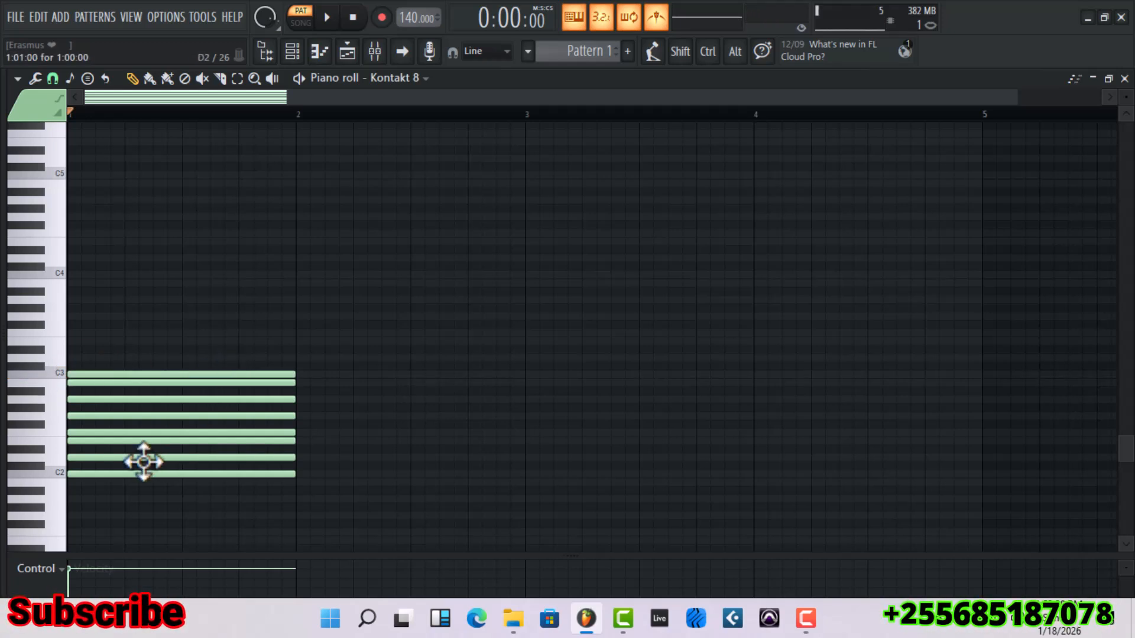
pyautogui.moveTo(144, 462)
pyautogui.mouseDown()
pyautogui.moveTo(162, 456)
pyautogui.moveTo(131, 438)
pyautogui.moveTo(162, 437)
pyautogui.moveTo(89, 433)
pyautogui.moveTo(144, 433)
pyautogui.moveTo(101, 413)
pyautogui.moveTo(142, 416)
pyautogui.moveTo(152, 413)
pyautogui.moveTo(127, 401)
pyautogui.moveTo(185, 400)
pyautogui.moveTo(168, 388)
pyautogui.moveTo(154, 397)
pyautogui.moveTo(166, 401)
pyautogui.moveTo(167, 385)
pyautogui.moveTo(283, 375)
pyautogui.mouseUp()
pyautogui.click(365, 48)
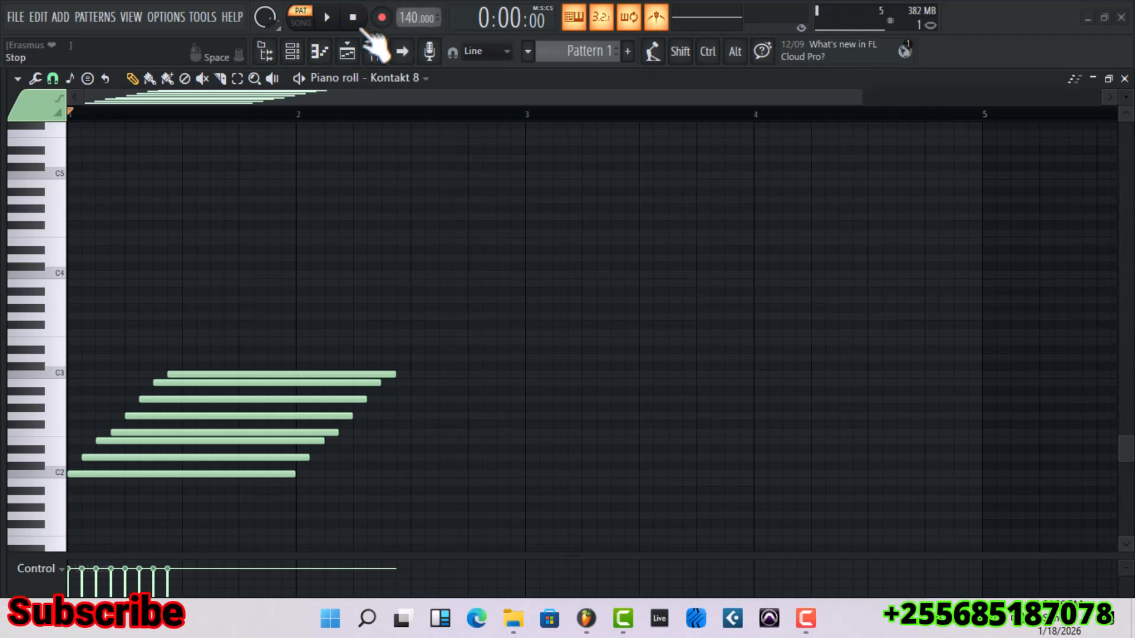
# - Set the project tempo to 64 BPM
pyautogui.rightClick(402, 20)
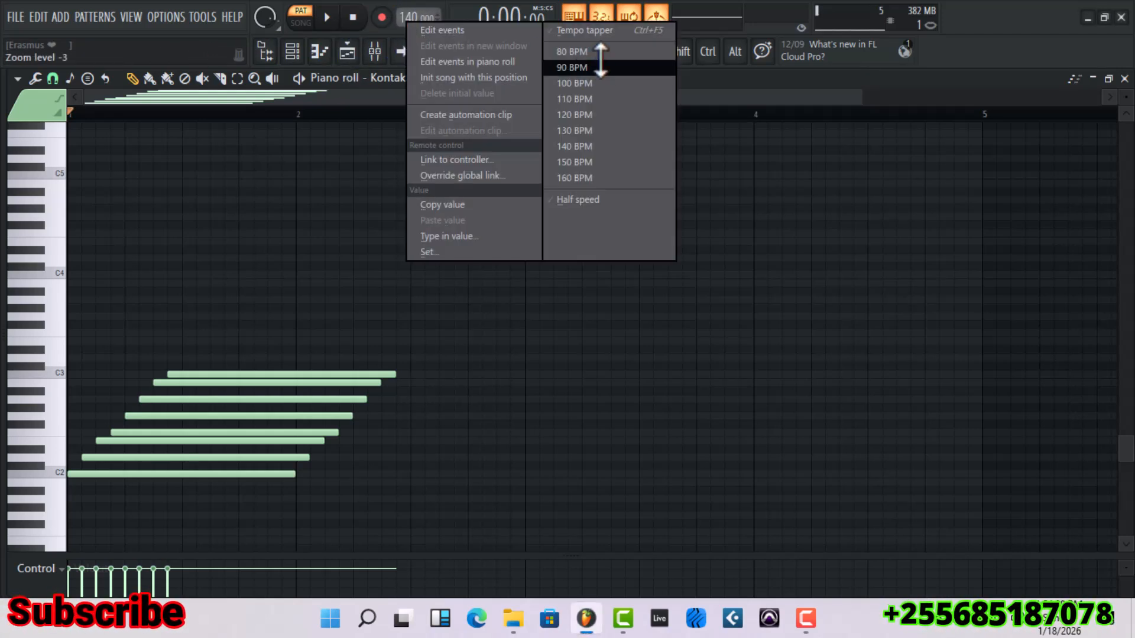
pyautogui.click(574, 53)
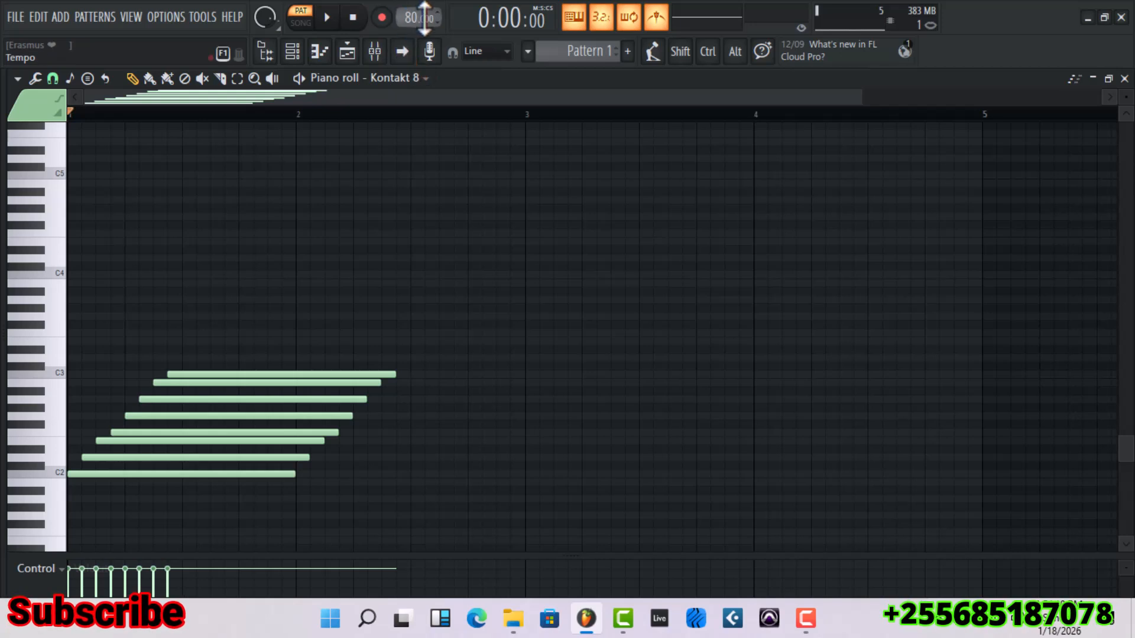
pyautogui.moveTo(415, 19); pyautogui.dragTo(414, 28)
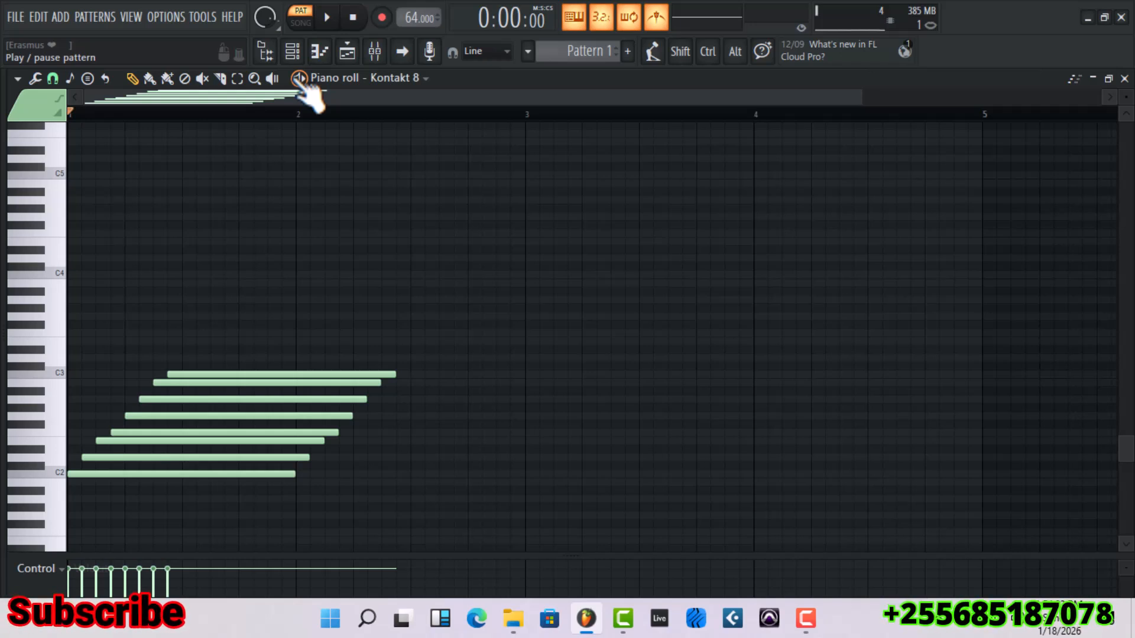
# - Play the staggered scale from the start of the pattern and stop playback
pyautogui.click(327, 18)
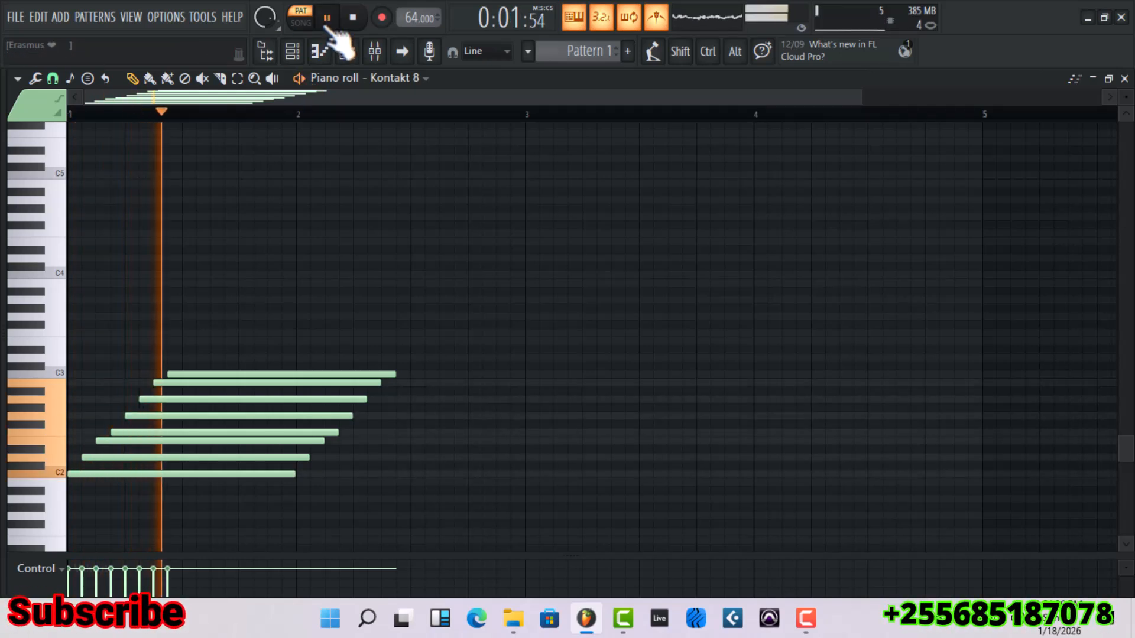
pyautogui.click(353, 25)
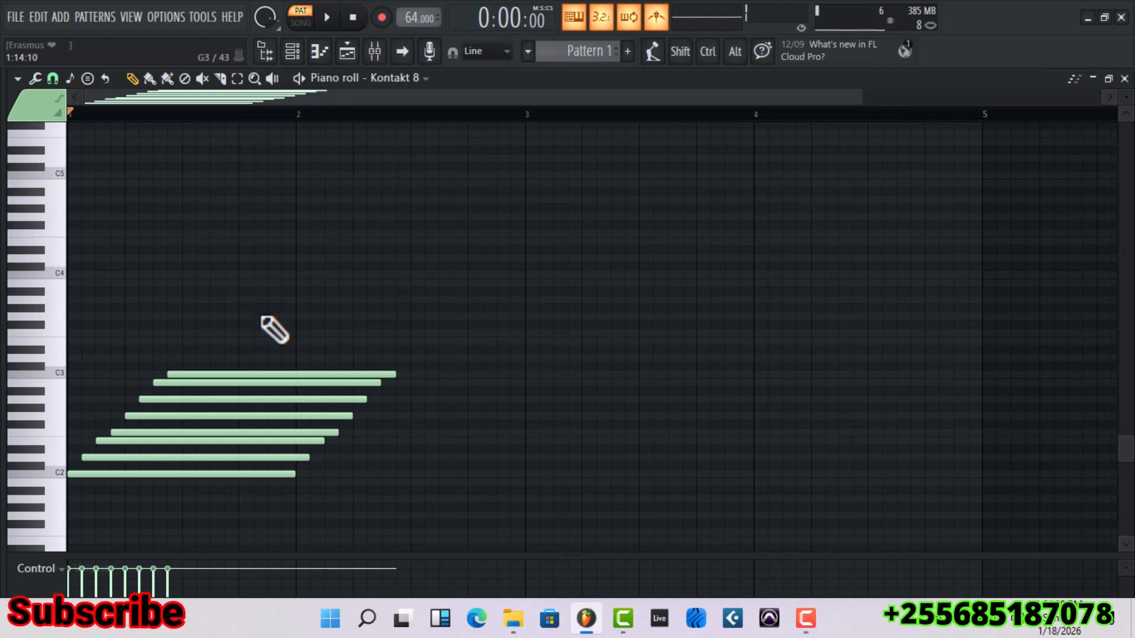
# - Clear the staggered notes and stack one-bar notes on C2, D2, D#2, F2, G2, A2, A#2 and C3 in bar 1
pyautogui.moveTo(190, 499); pyautogui.dragTo(241, 355)
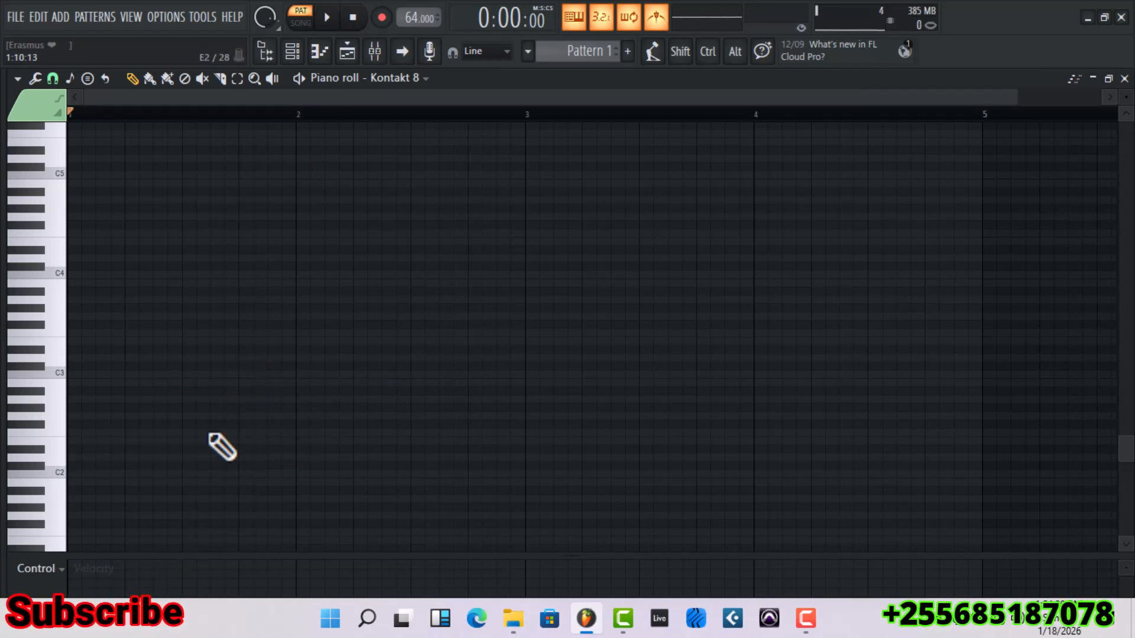
pyautogui.click(73, 473)
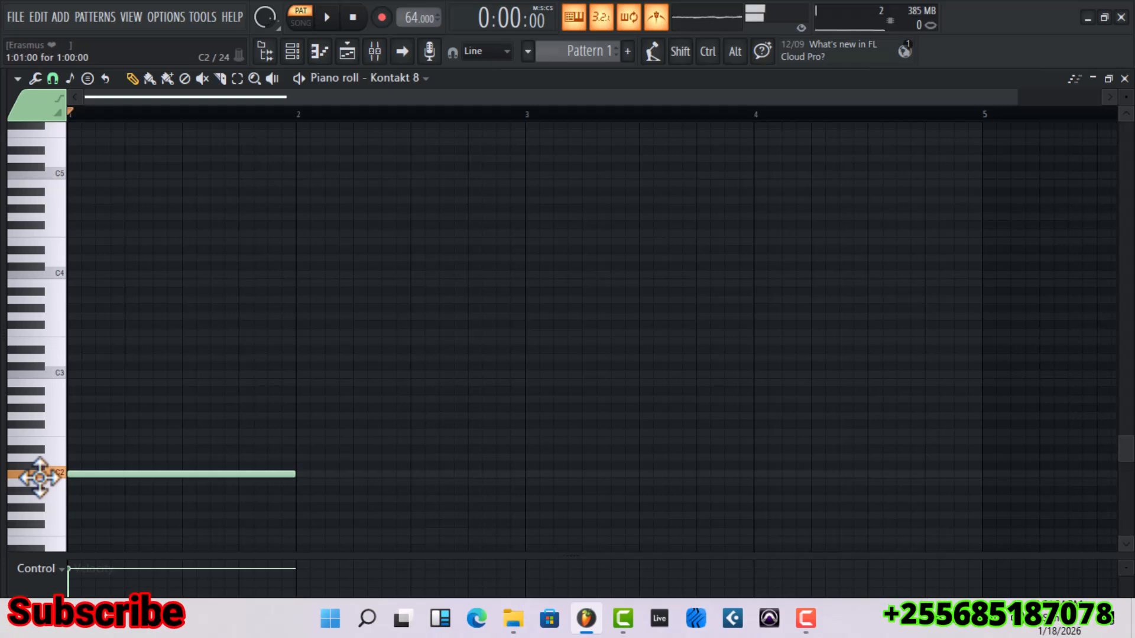
pyautogui.click(73, 467)
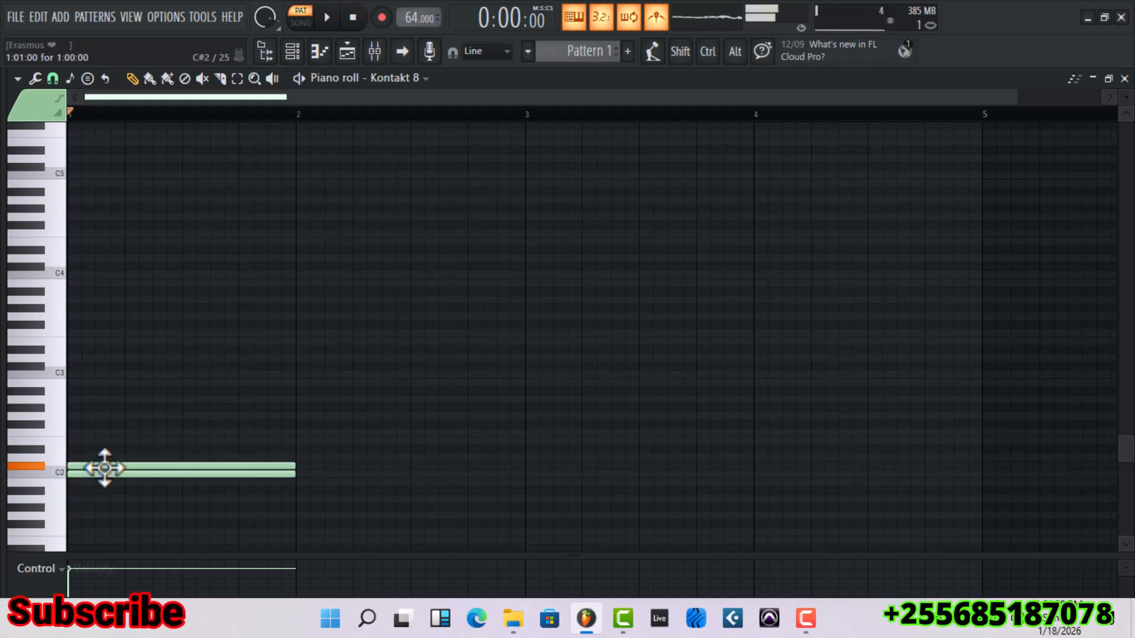
pyautogui.moveTo(105, 468)
pyautogui.mouseDown()
pyautogui.moveTo(91, 451)
pyautogui.moveTo(86, 462)
pyautogui.mouseUp()
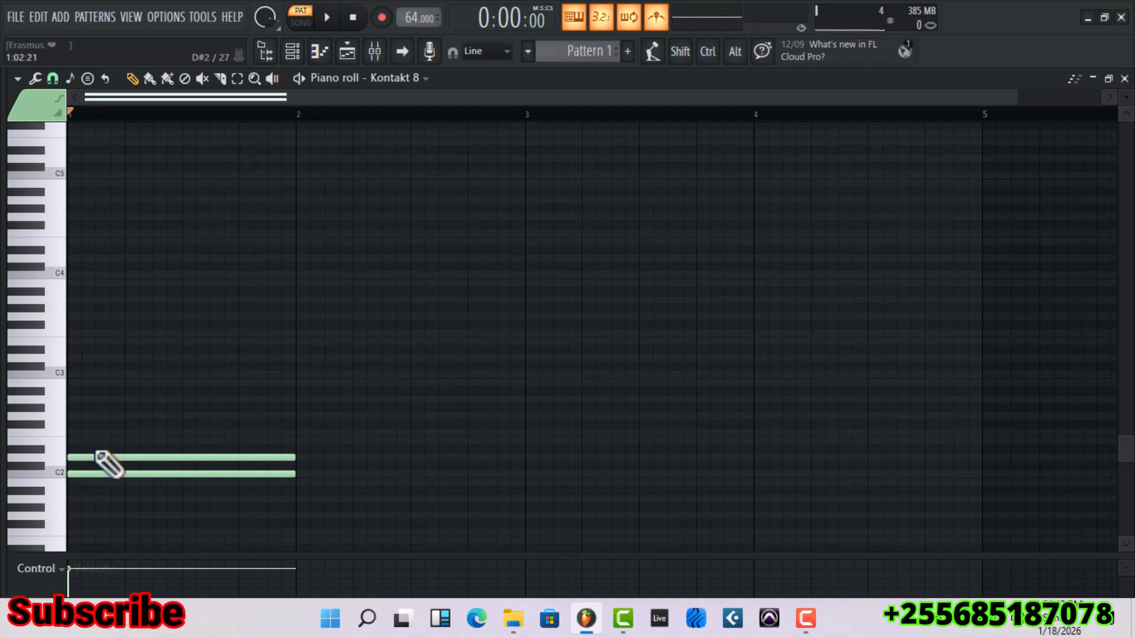
pyautogui.click(90, 452)
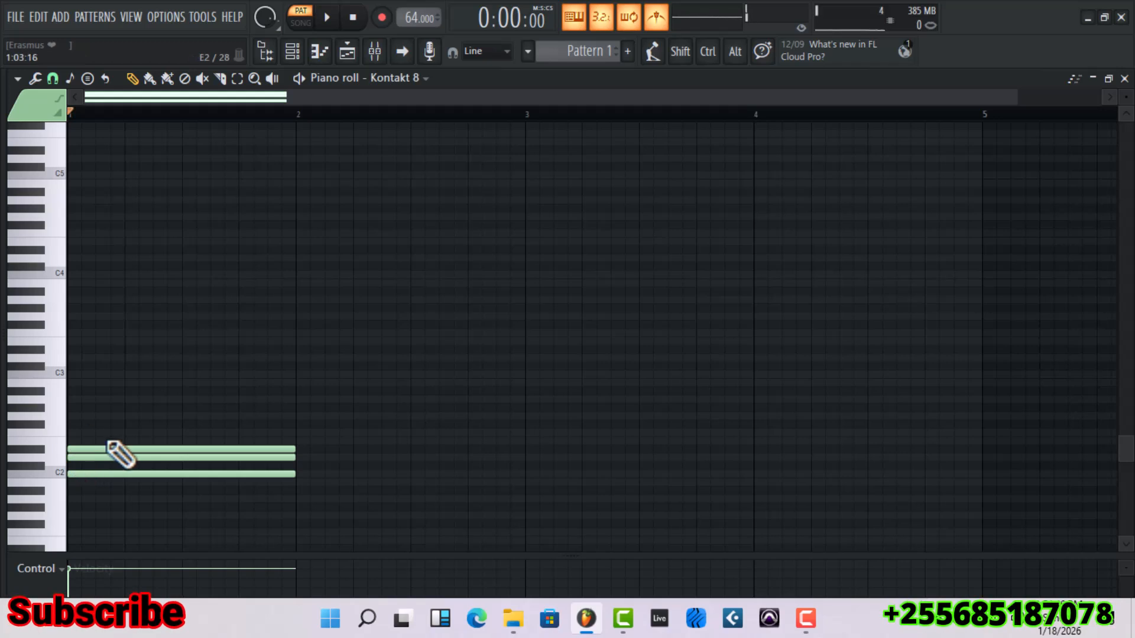
pyautogui.click(71, 425)
pyautogui.moveTo(72, 427); pyautogui.dragTo(53, 406)
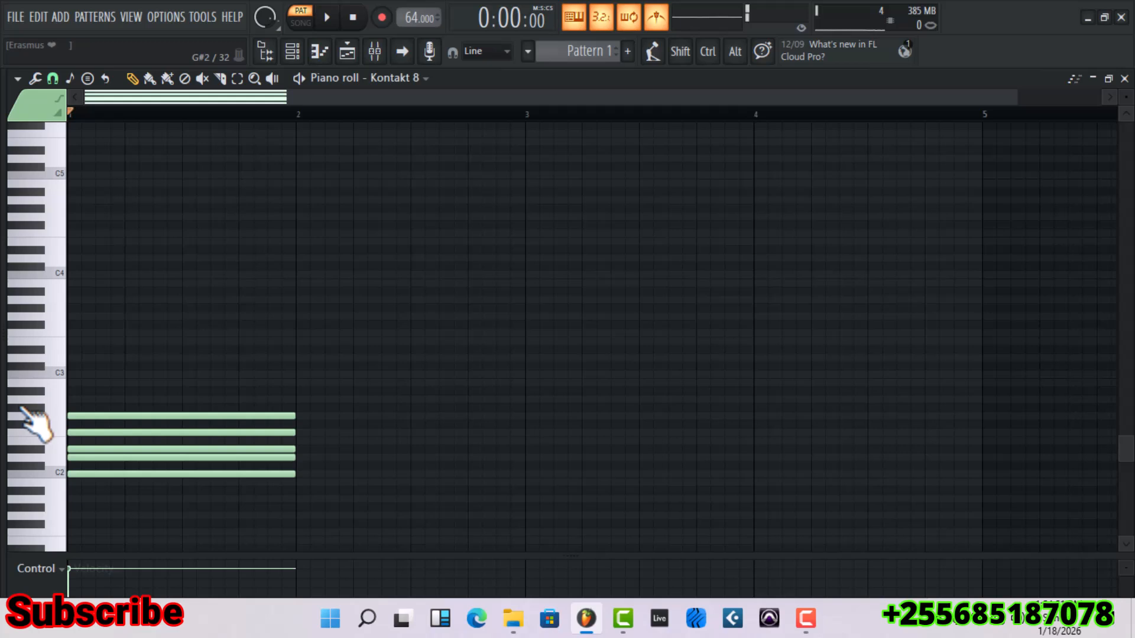
pyautogui.click(76, 400)
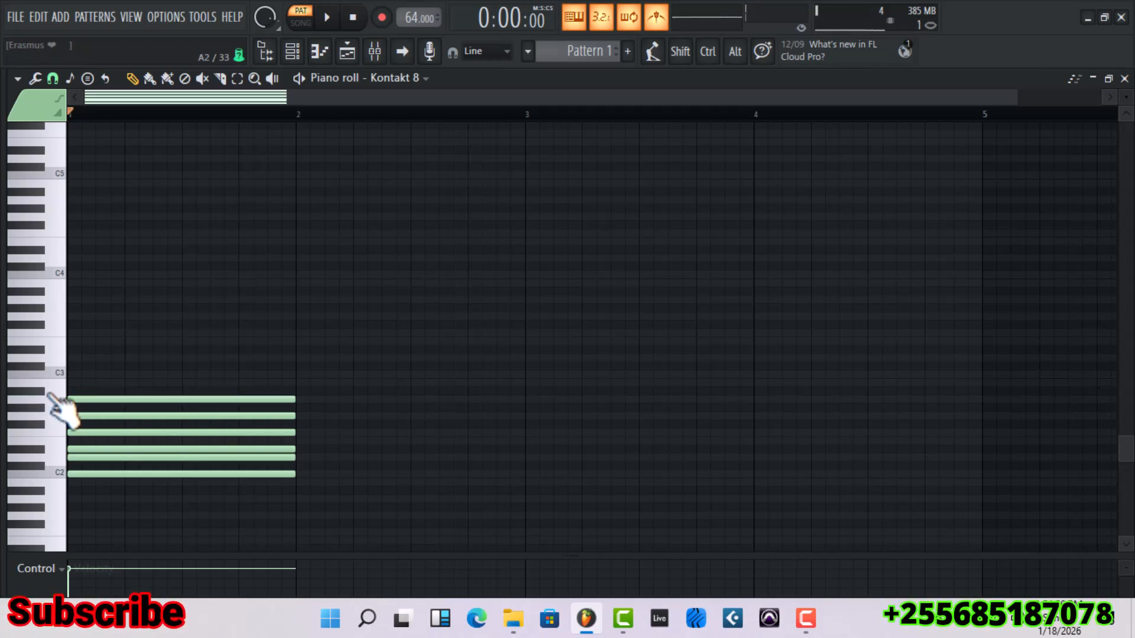
pyautogui.click(69, 390)
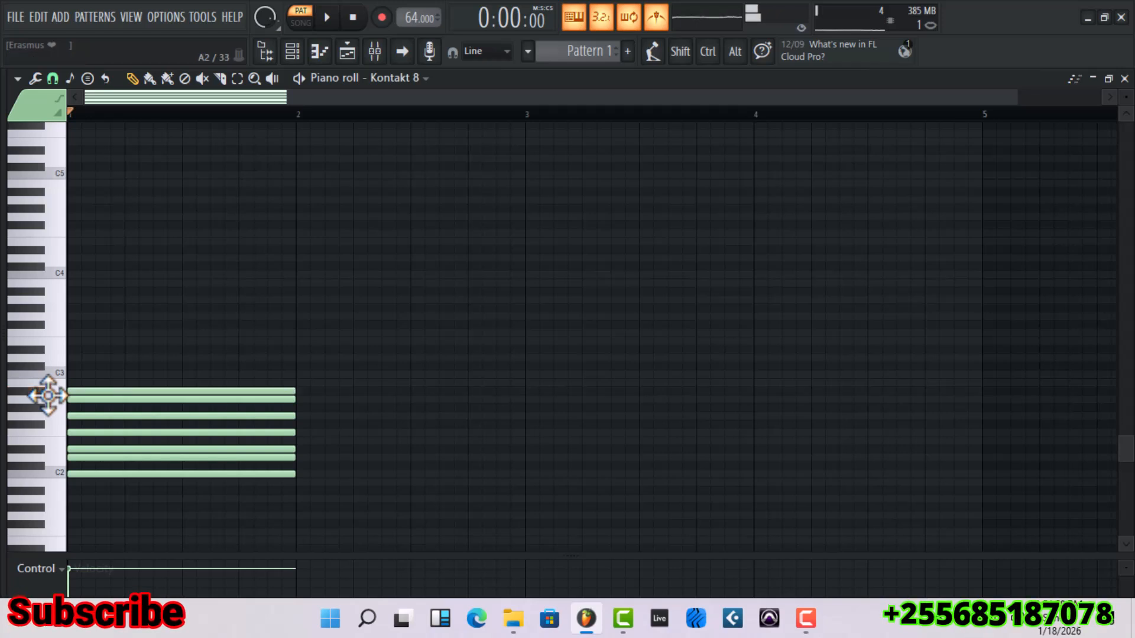
pyautogui.click(88, 375)
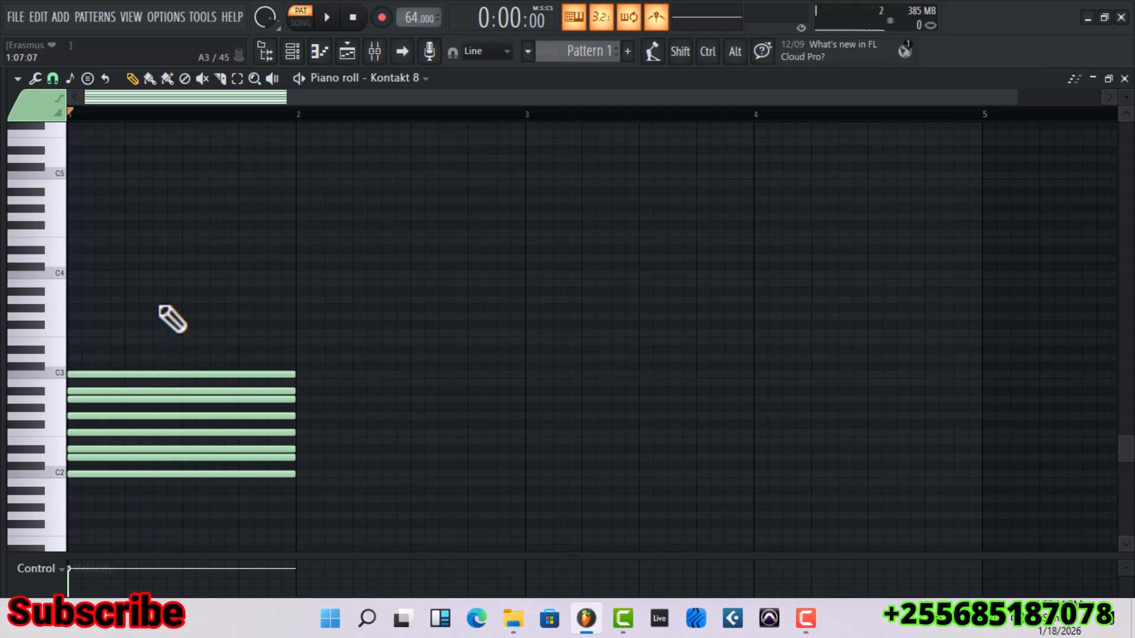
# - Delete all the stacked scale notes and place a single one-bar C2 note at the start of bar 1
pyautogui.moveTo(172, 263)
pyautogui.mouseDown()
pyautogui.moveTo(248, 614)
pyautogui.moveTo(261, 436)
pyautogui.mouseUp()
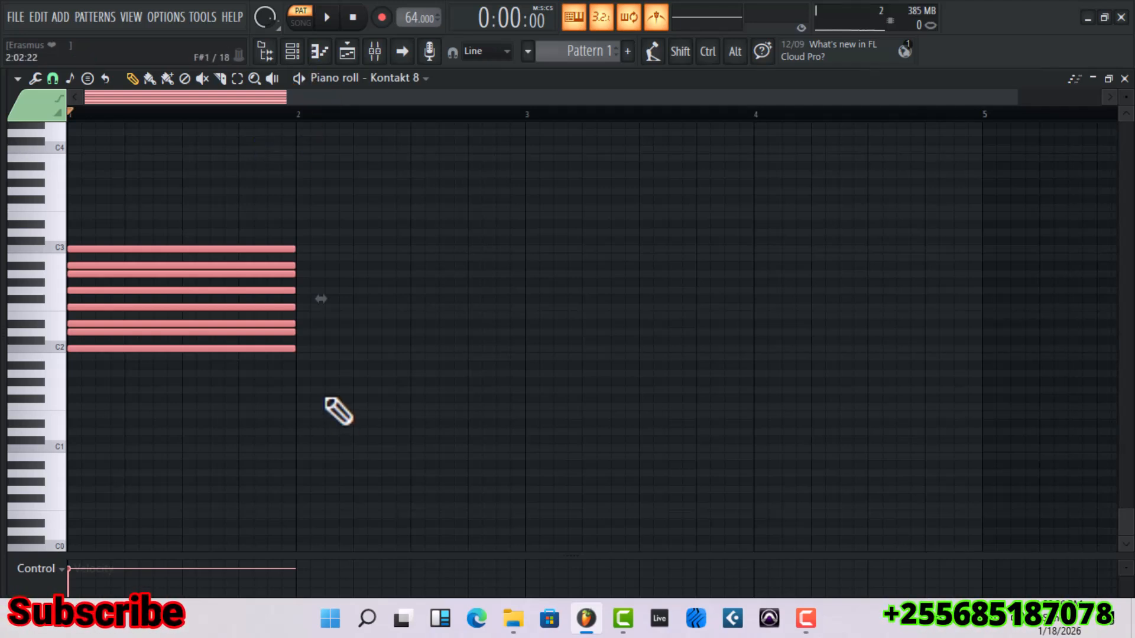
pyautogui.press('Delete')
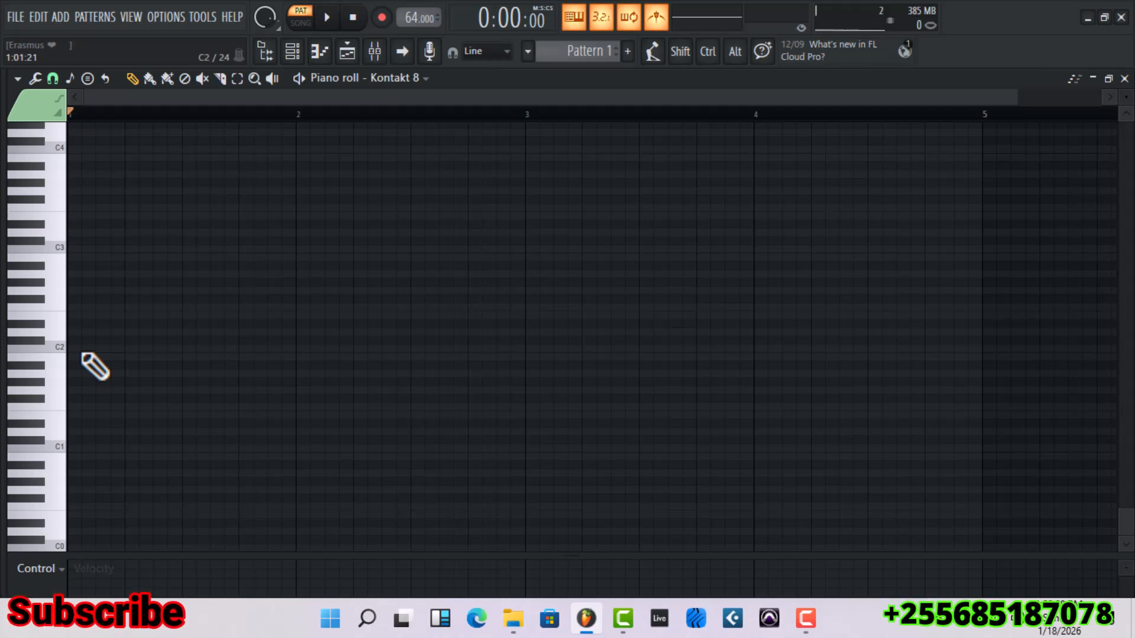
pyautogui.click(113, 357)
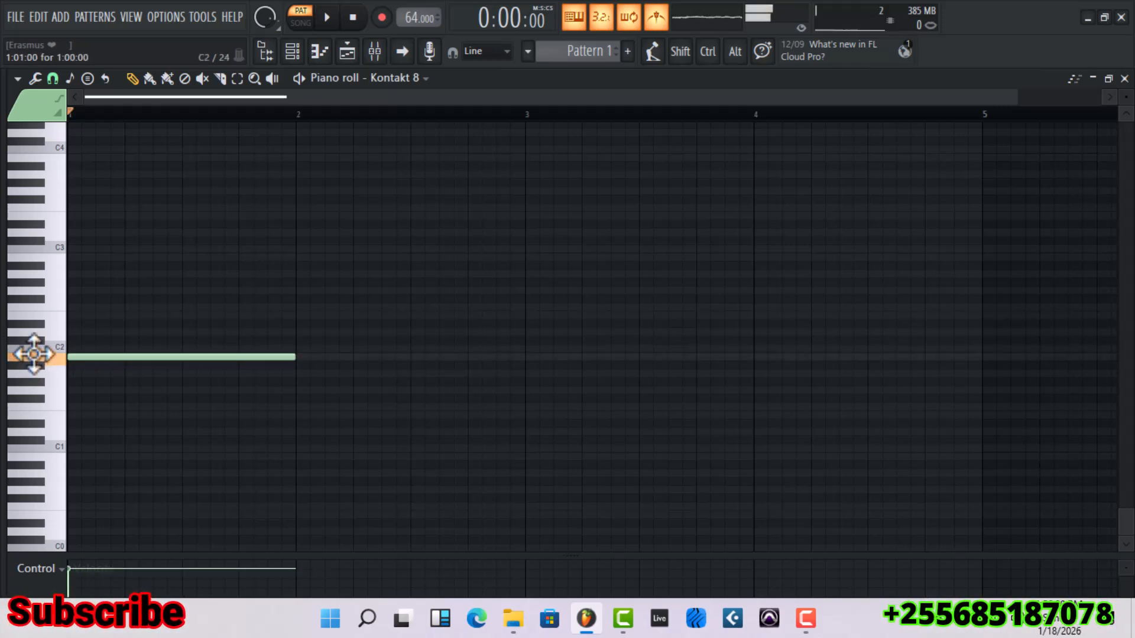
pyautogui.moveTo(34, 354); pyautogui.dragTo(36, 348)
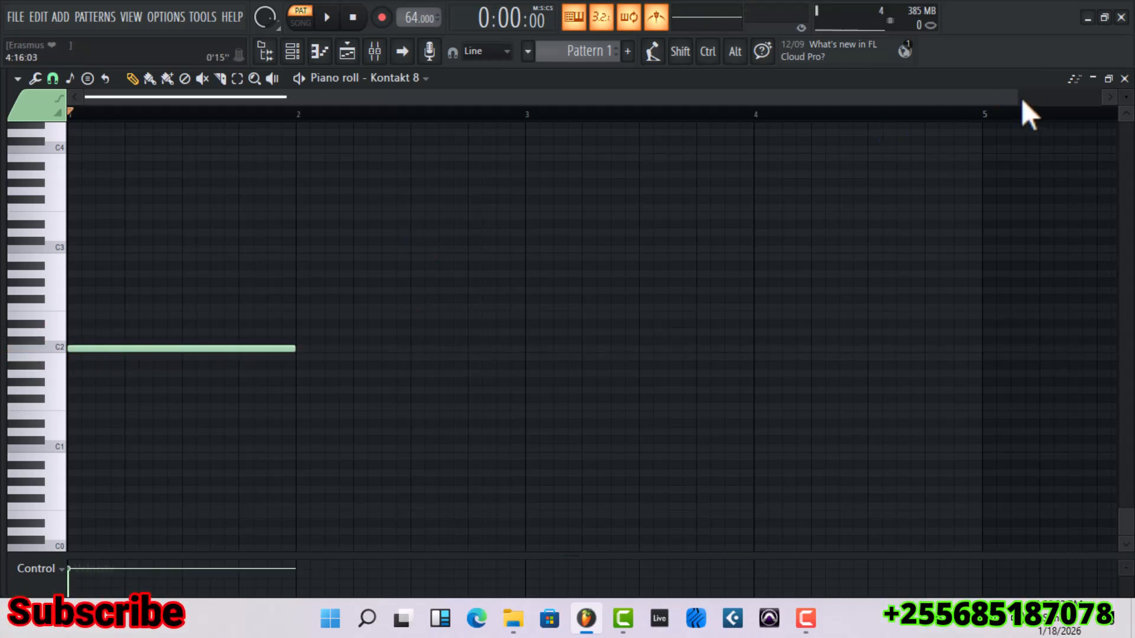
# - Zoom the piano roll out horizontally to fit bars 1 through 8 in view
pyautogui.moveTo(1015, 98); pyautogui.dragTo(1102, 100)
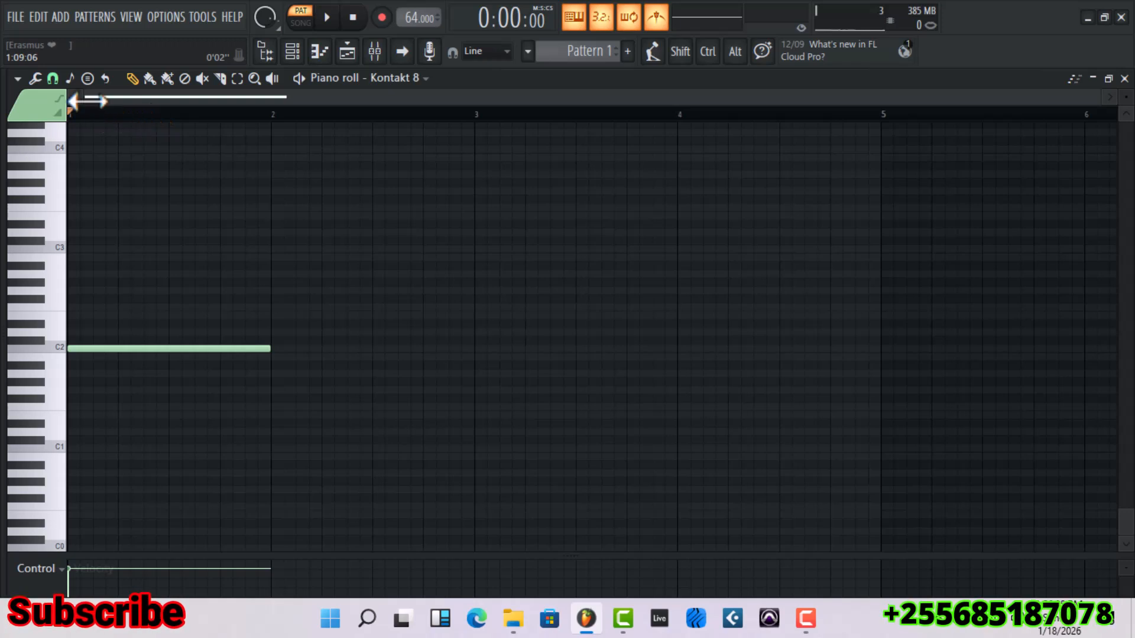
pyautogui.moveTo(245, 100); pyautogui.dragTo(756, 99)
pyautogui.moveTo(894, 103); pyautogui.dragTo(441, 100)
pyautogui.moveTo(682, 96); pyautogui.dragTo(1100, 97)
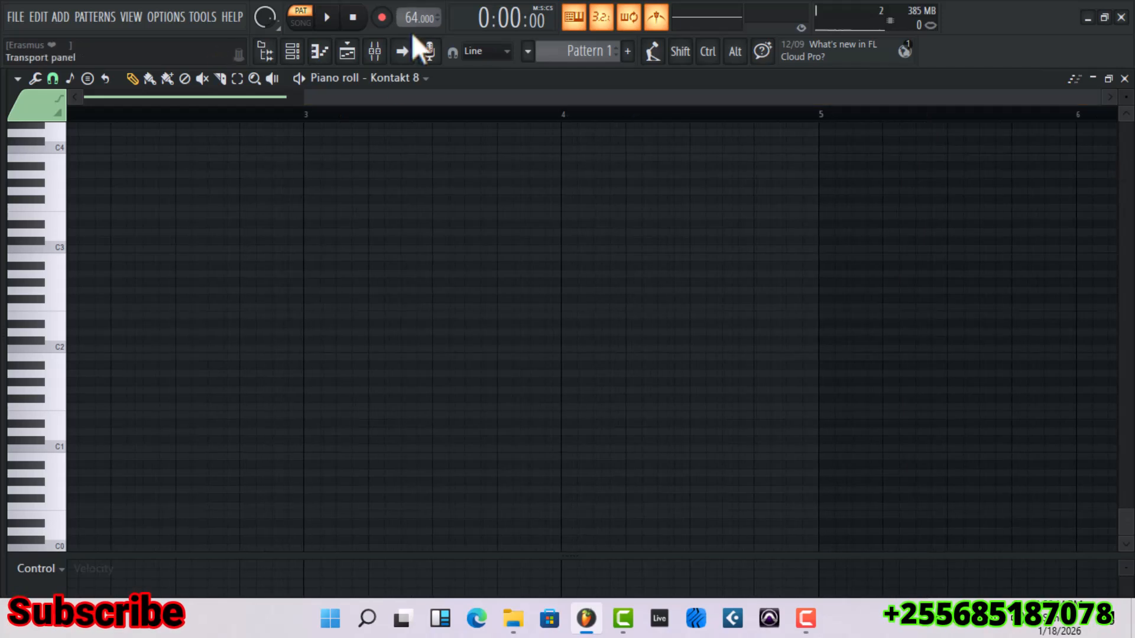
pyautogui.moveTo(305, 97); pyautogui.dragTo(6, 99)
pyautogui.moveTo(372, 96); pyautogui.dragTo(987, 103)
pyautogui.moveTo(701, 99); pyautogui.dragTo(71, 98)
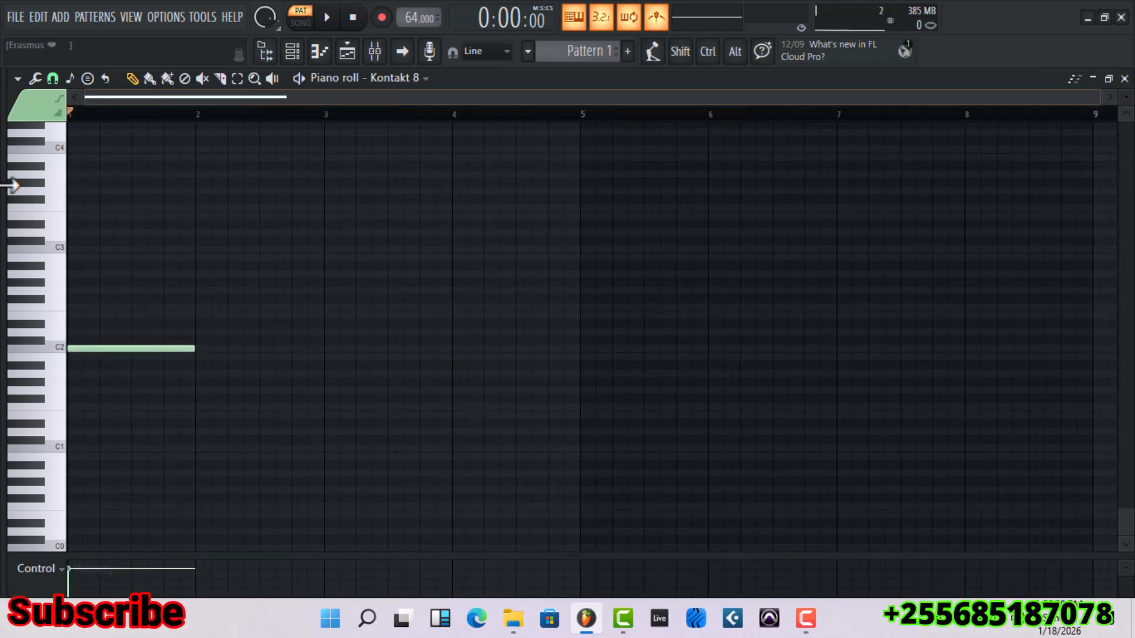